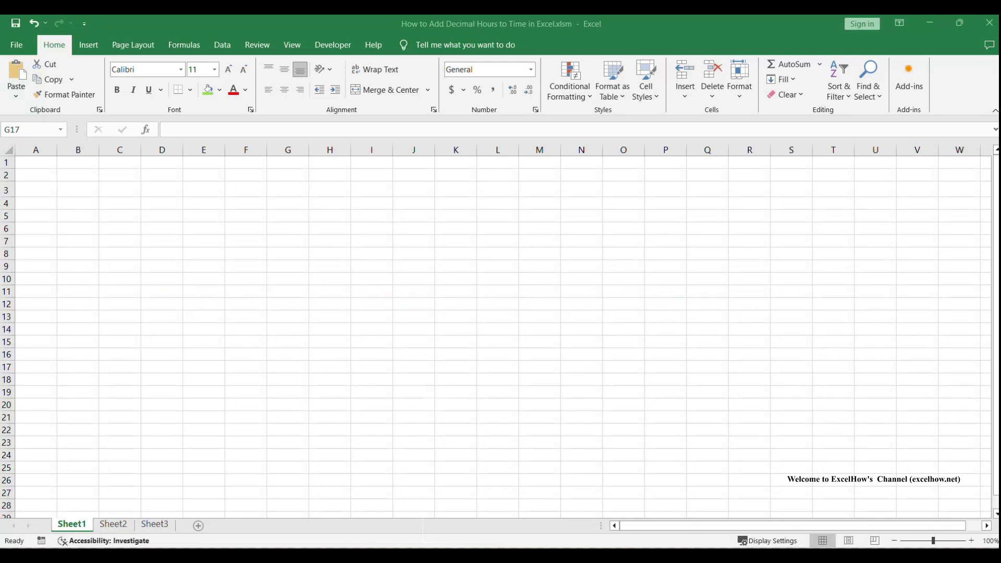
Open Sheet2 and examine the text box notes on how hours and minutes are expressed as Excel time.
left_click(113, 524)
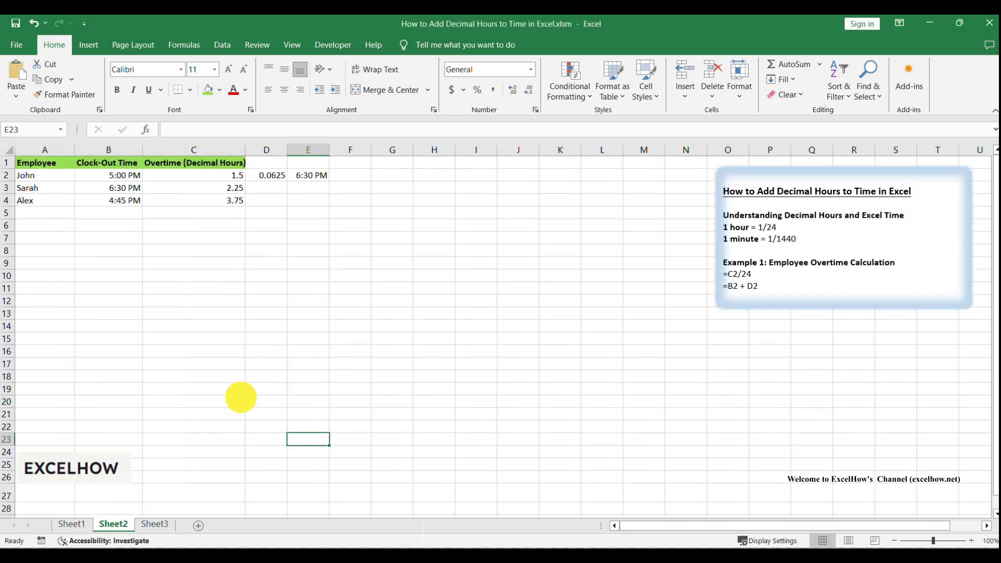
left_click(241, 398)
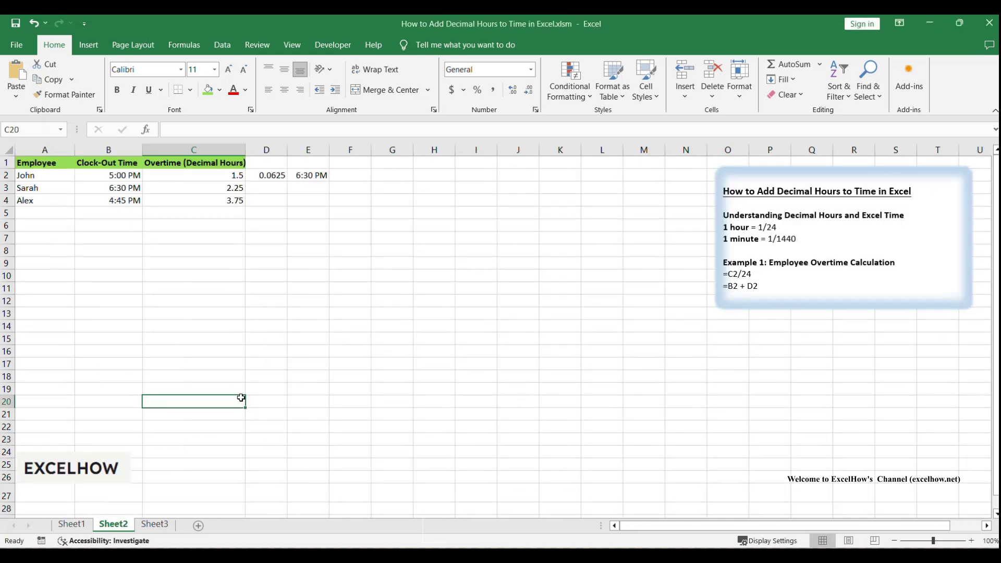
left_click(755, 242)
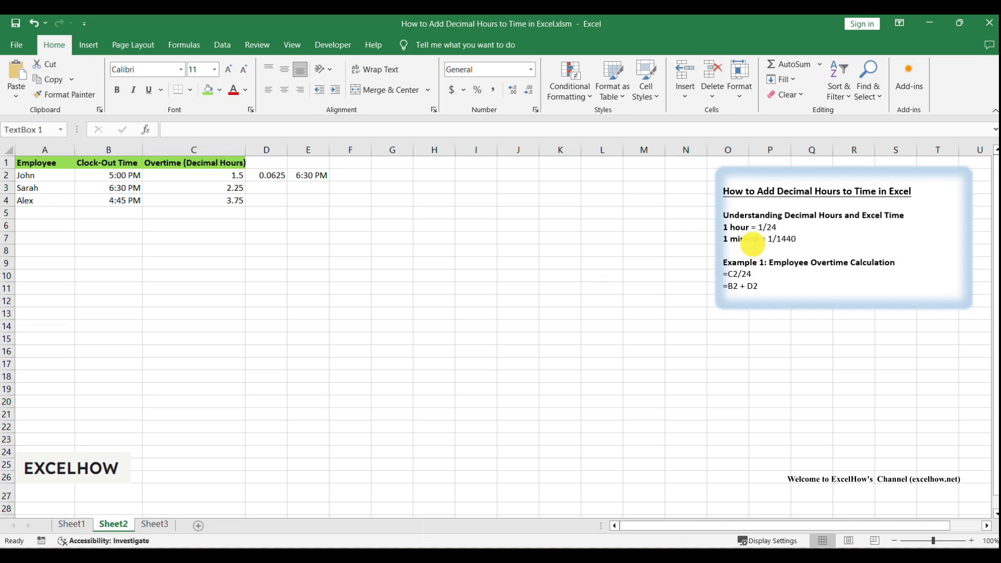
left_click_drag(755, 242, 716, 228)
left_click(806, 230)
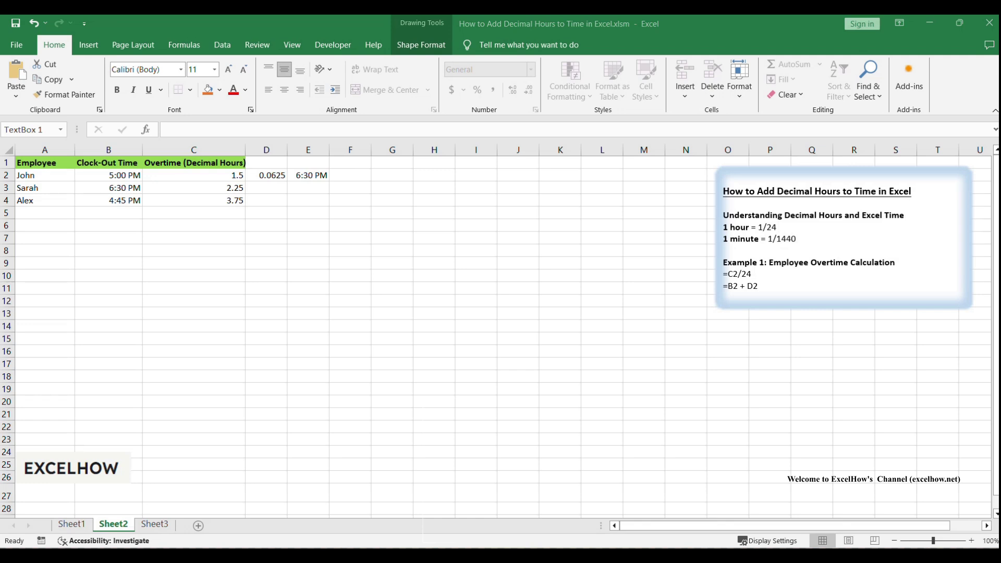
left_click_drag(763, 234, 786, 232)
left_click(785, 228)
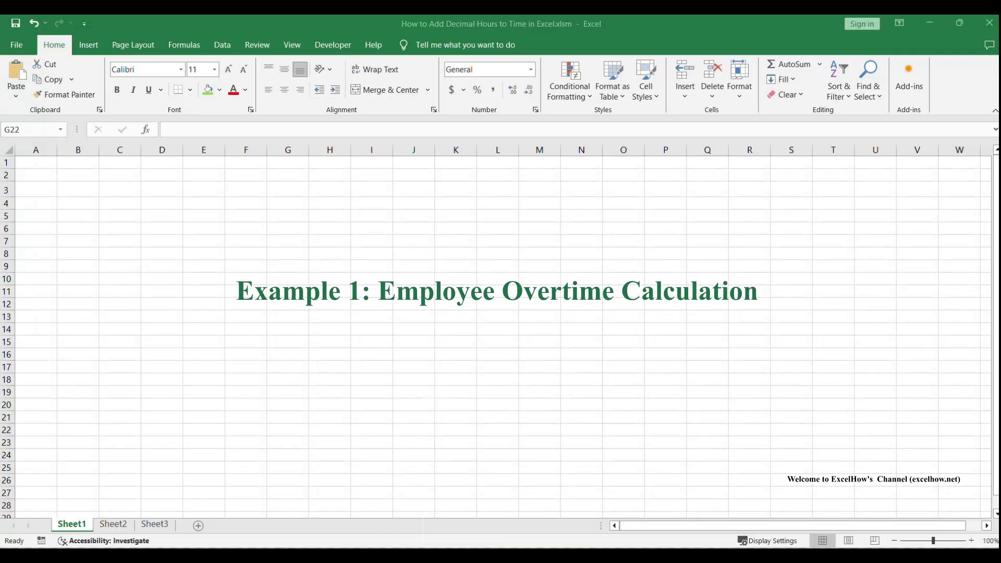
Go to Sheet2 and examine the employee overtime table, including its headers and each employee's clock-out time and overtime.
left_click(113, 524)
left_click(246, 358)
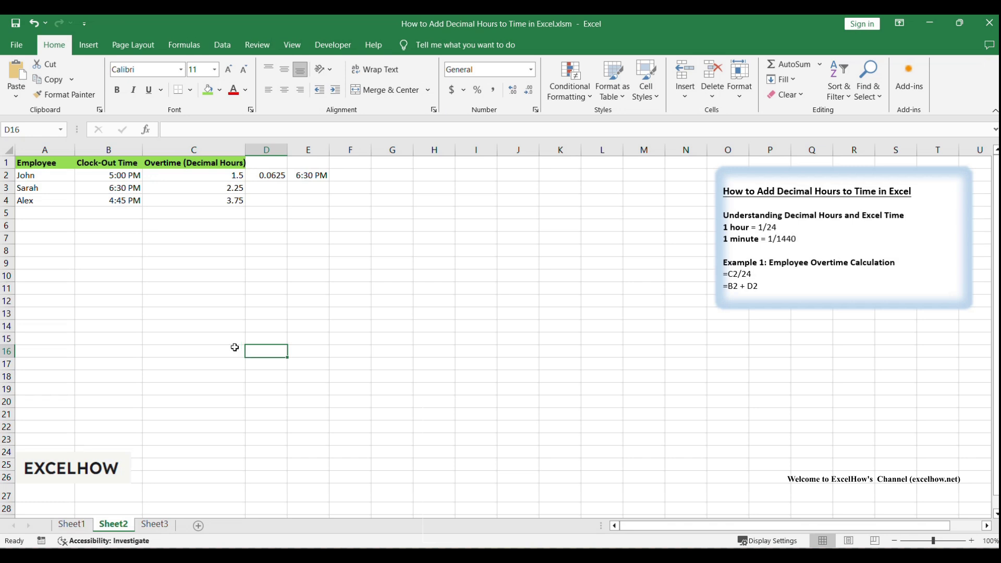
left_click(124, 241)
left_click(91, 167)
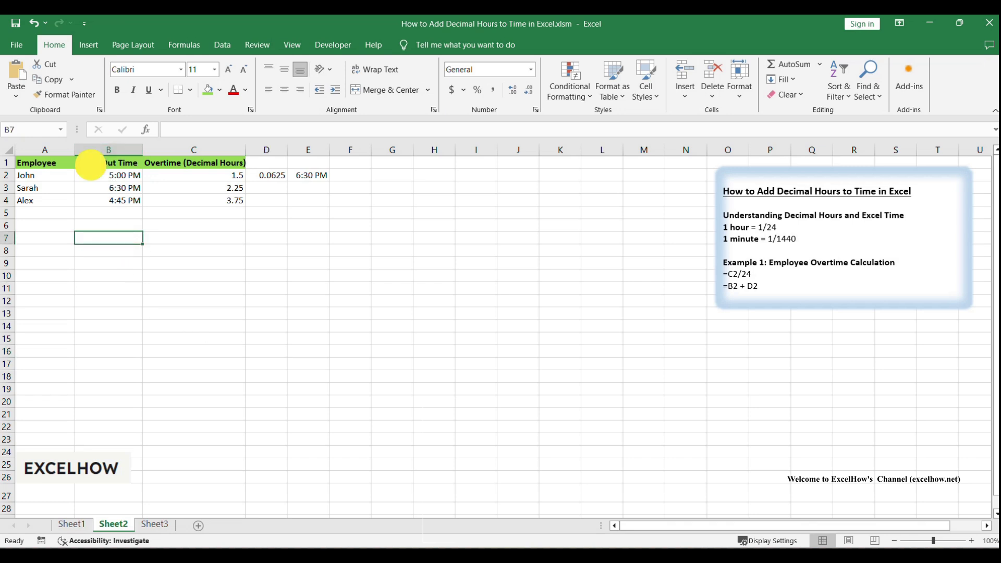
left_click(169, 163)
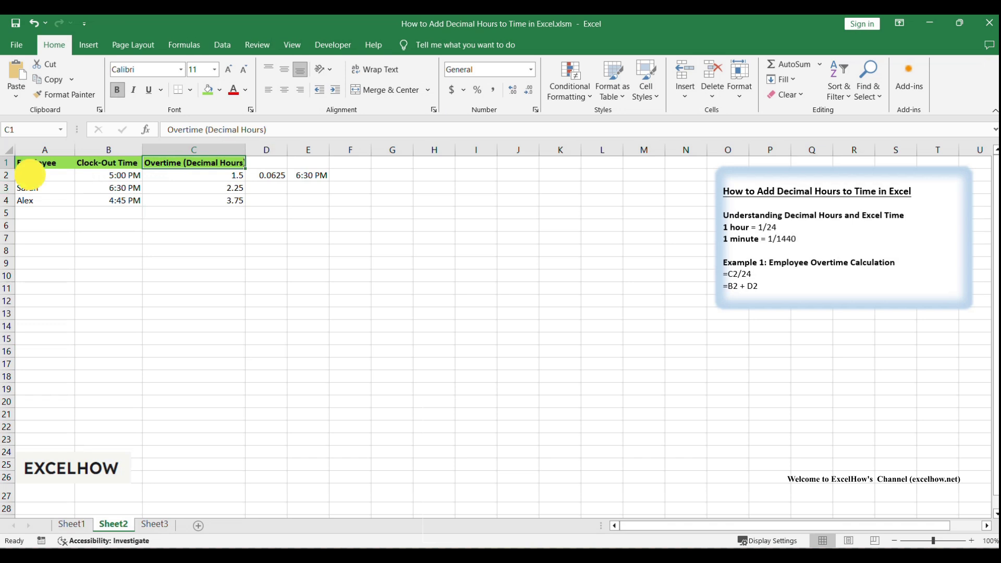
left_click(24, 174)
left_click(112, 175)
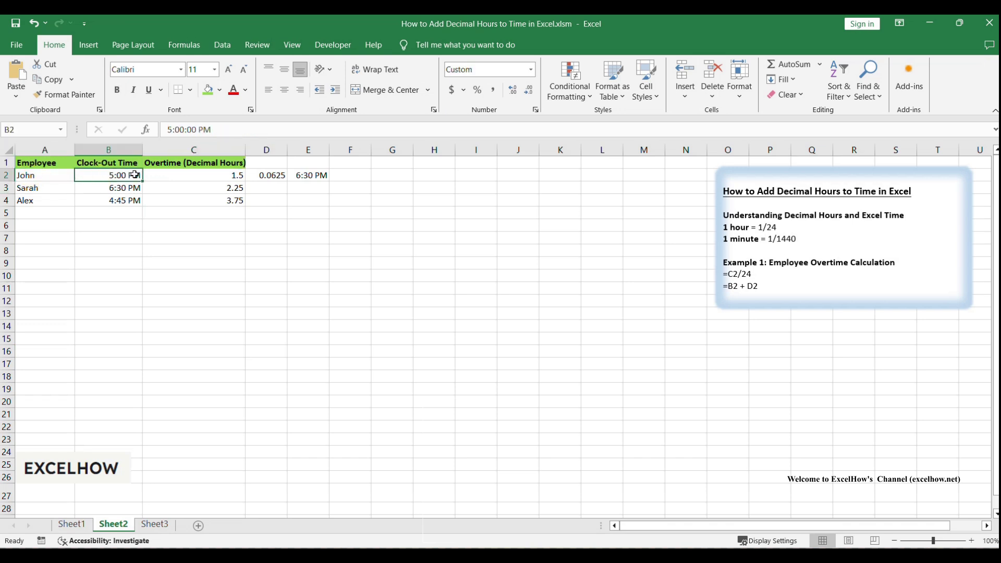
left_click(171, 177)
left_click_drag(54, 186, 222, 188)
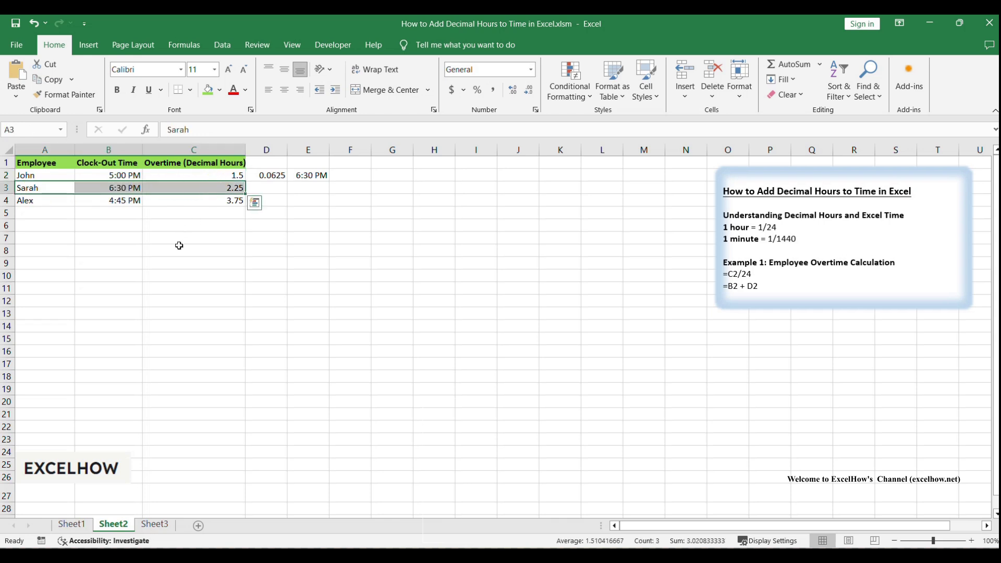
left_click_drag(39, 200, 221, 199)
left_click(255, 216)
left_click(391, 200)
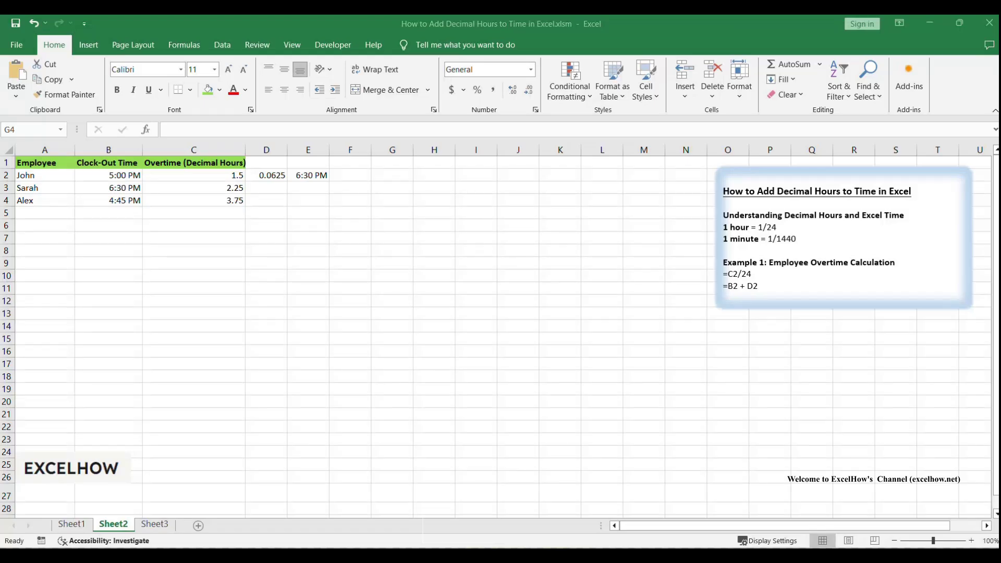
Examine the decimal overtime hours in column C, starting with the value in C2.
left_click(570, 359)
left_click_drag(218, 179, 226, 193)
left_click(276, 234)
left_click(238, 179)
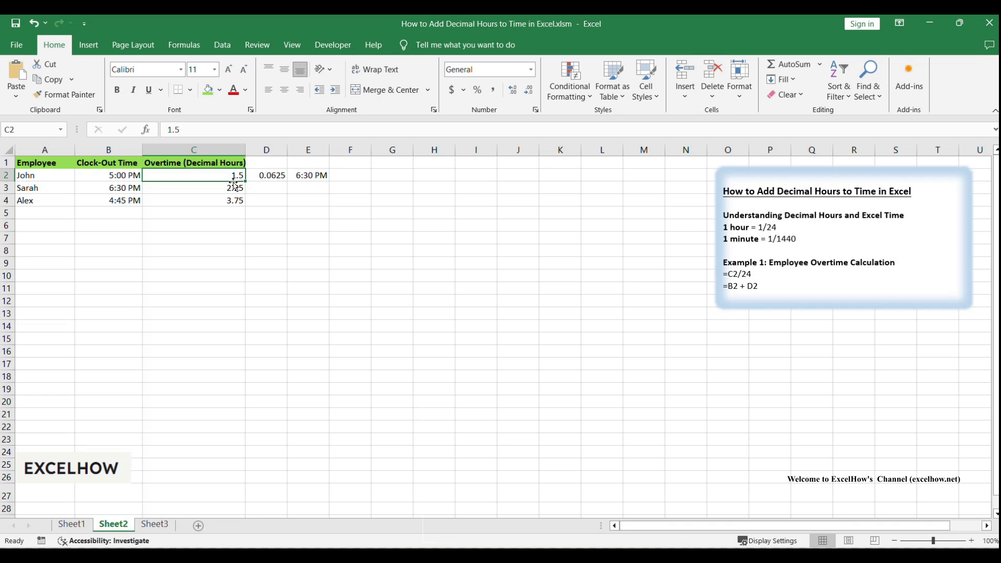
Inspect the formula in D2 that converts the overtime in C2 to Excel time, leaving the edit without changes.
left_click(268, 176)
left_click_drag(230, 131, 134, 132)
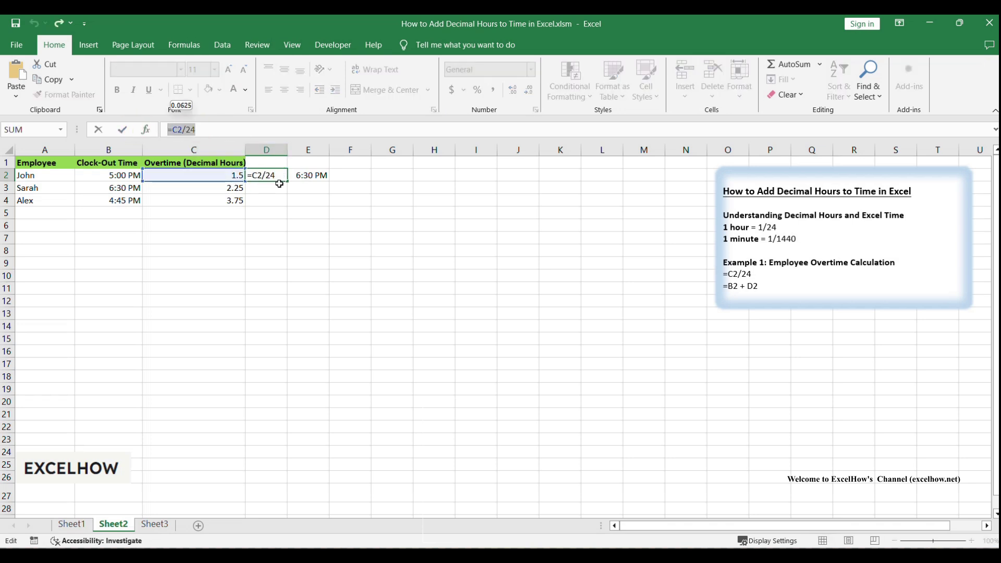
type("=")
key("Down")
key("Escape")
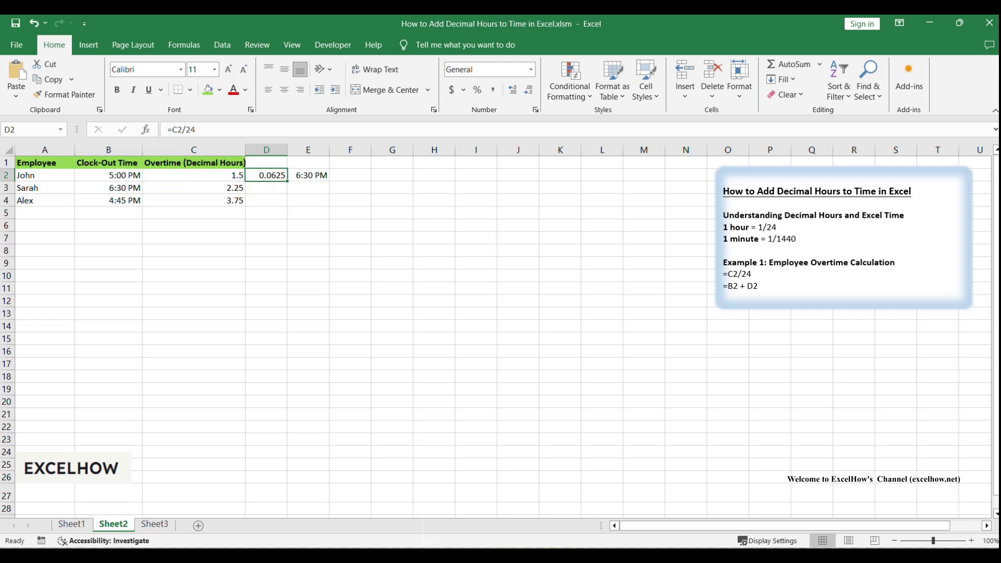
left_click(243, 177)
left_click(260, 175)
left_click(284, 200)
left_click(267, 175)
left_click(277, 178)
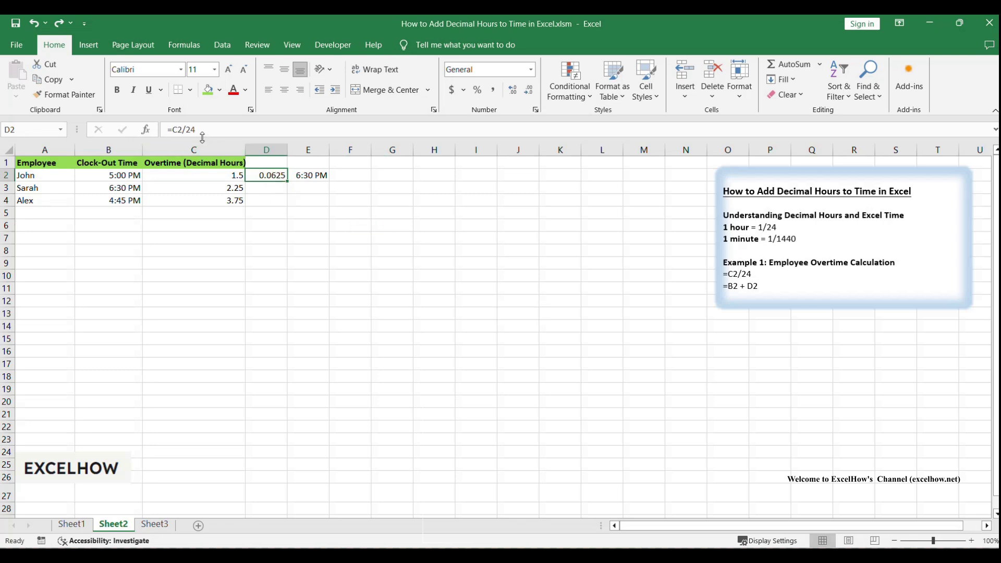
Confirm the formula =C2/24 in D2 and fill it down through D4.
left_click(172, 128)
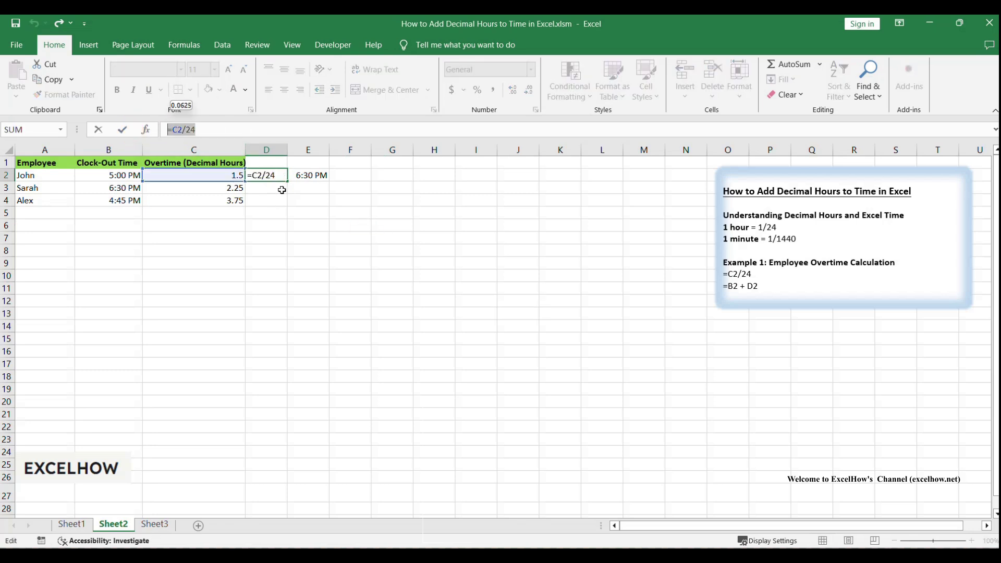
key("Return")
left_click(267, 178)
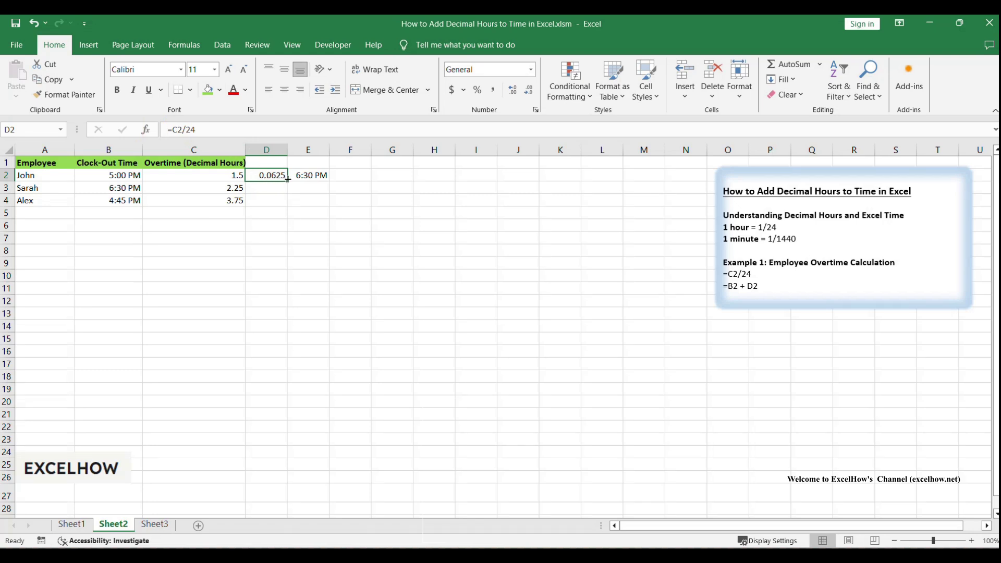
left_click_drag(287, 179, 287, 204)
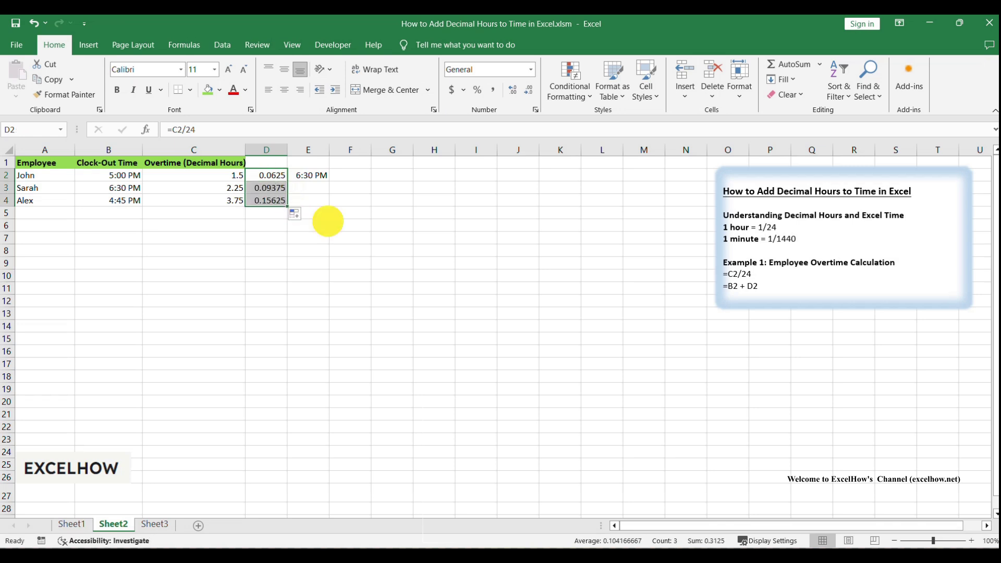
left_click(326, 222)
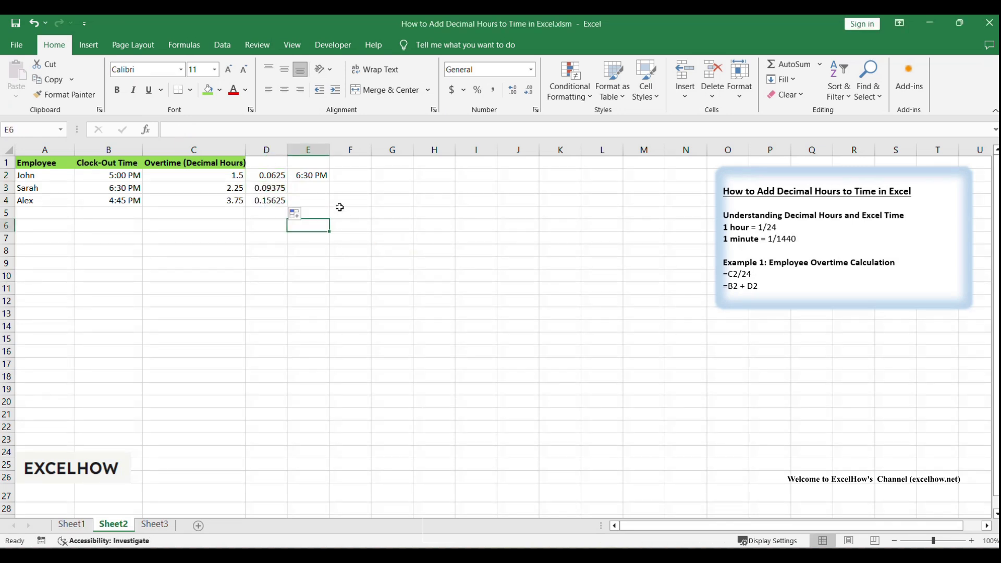
Fill the formula =B2+D2 from E2 down through E4 to add each employee's overtime to the clock-out time.
left_click(312, 179)
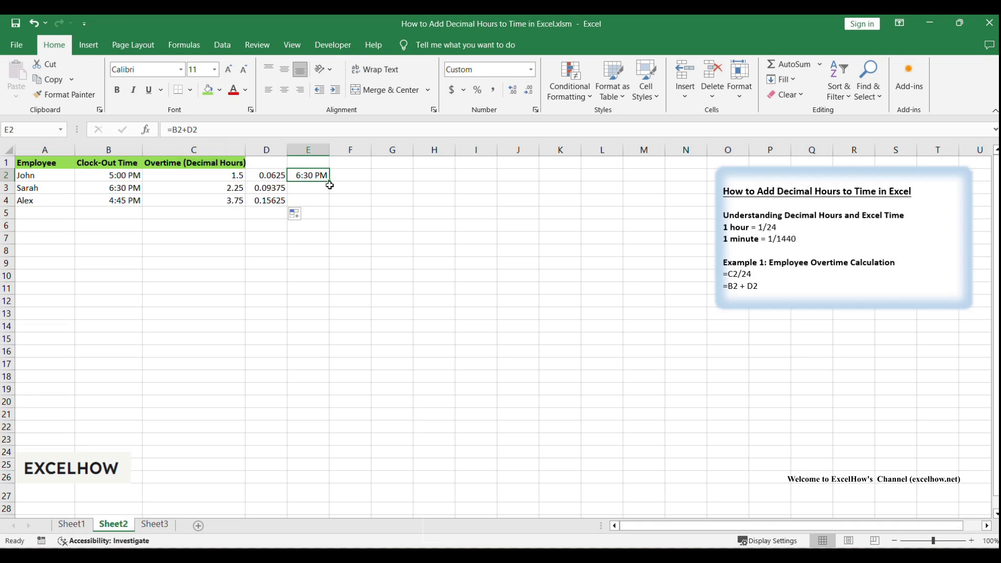
left_click_drag(329, 182, 329, 210)
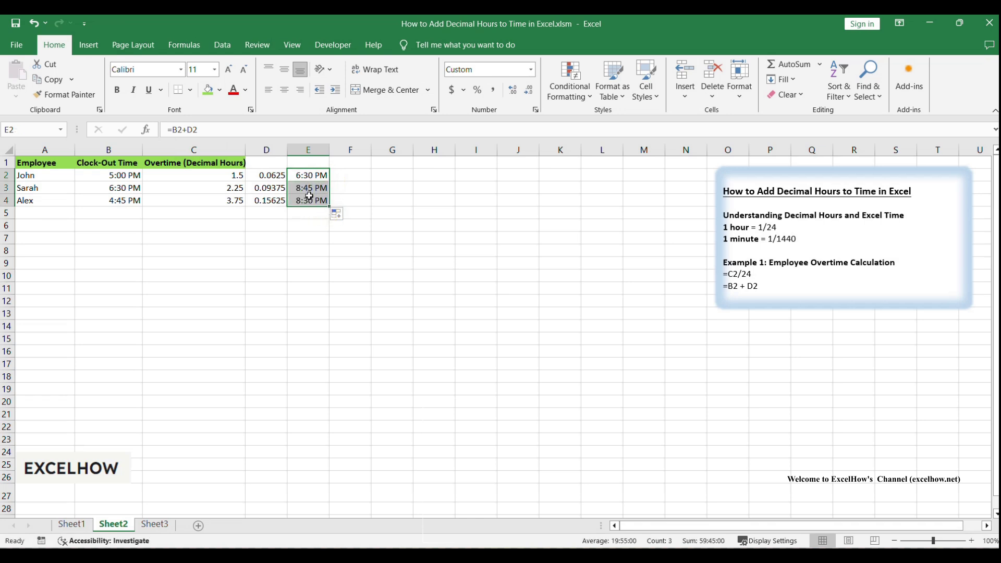
left_click(424, 256)
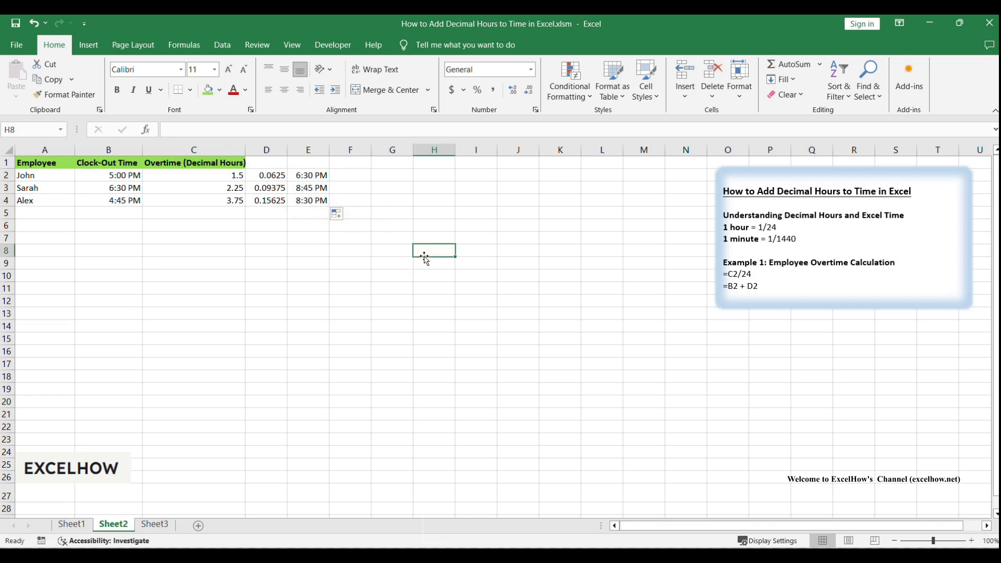